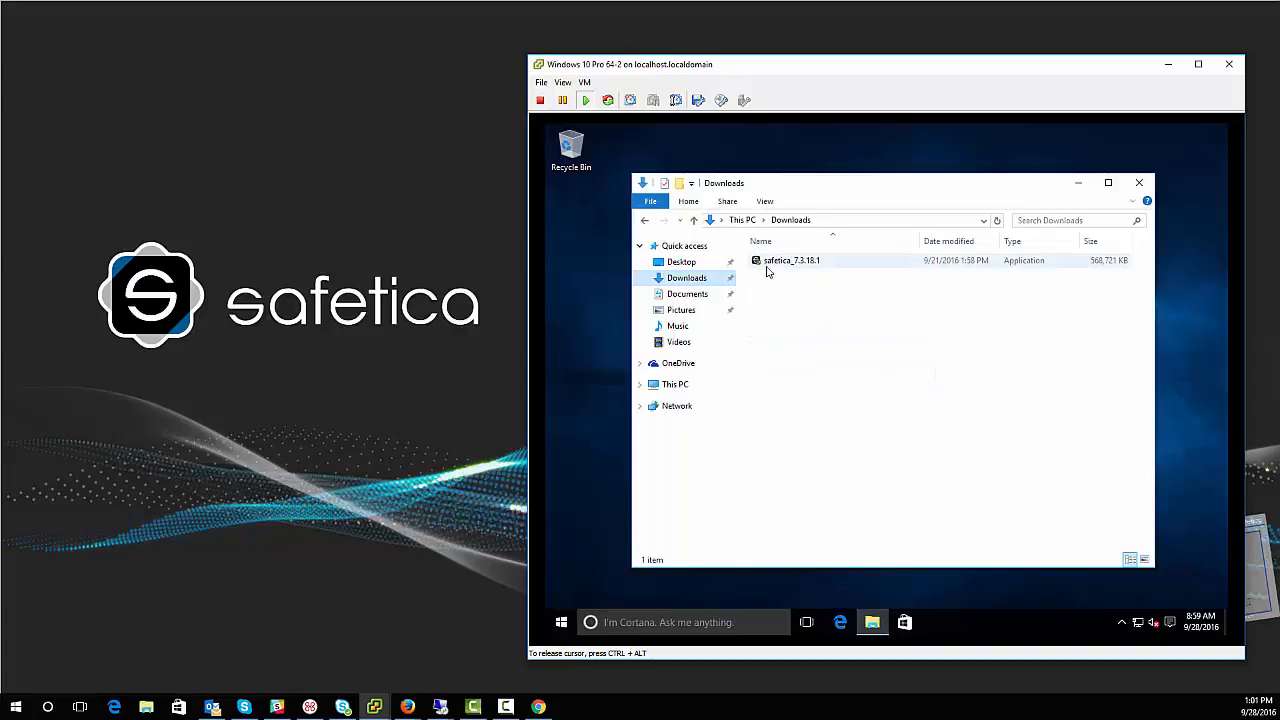
Step: Run the safetica_7.3.18.1 installer as administrator and approve the User Account Control prompt
right_click(773, 268)
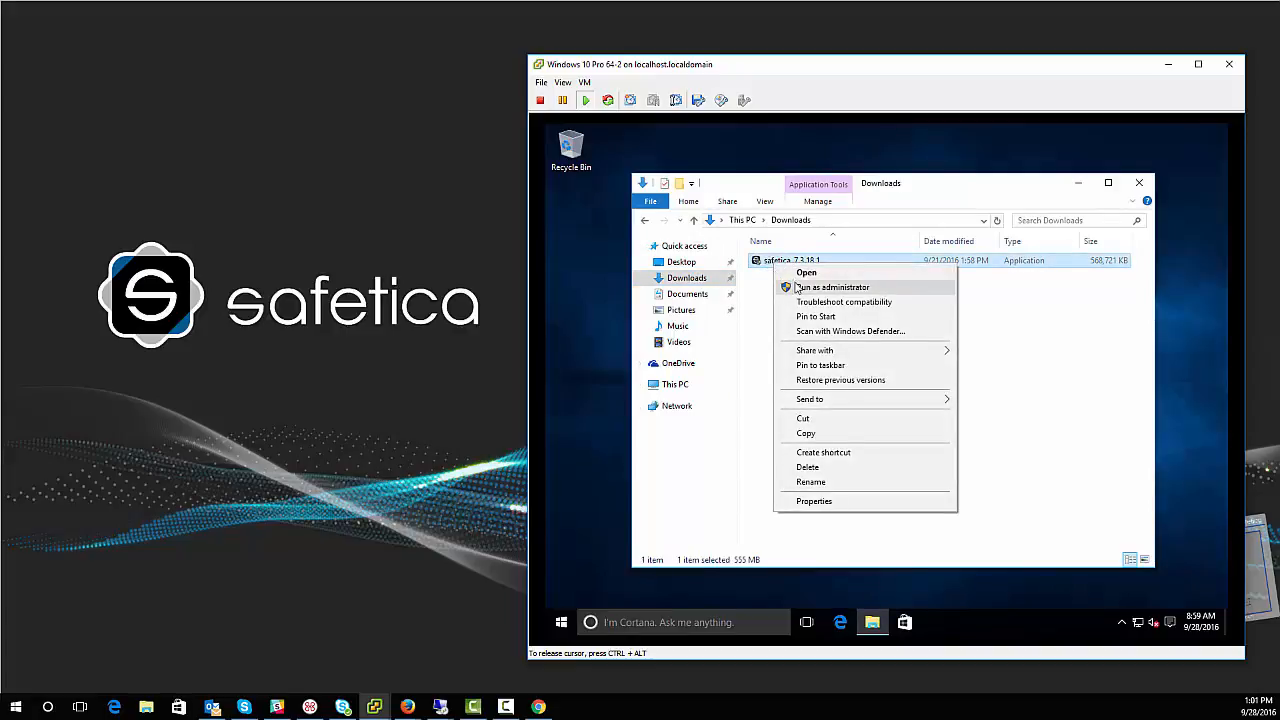
click(800, 288)
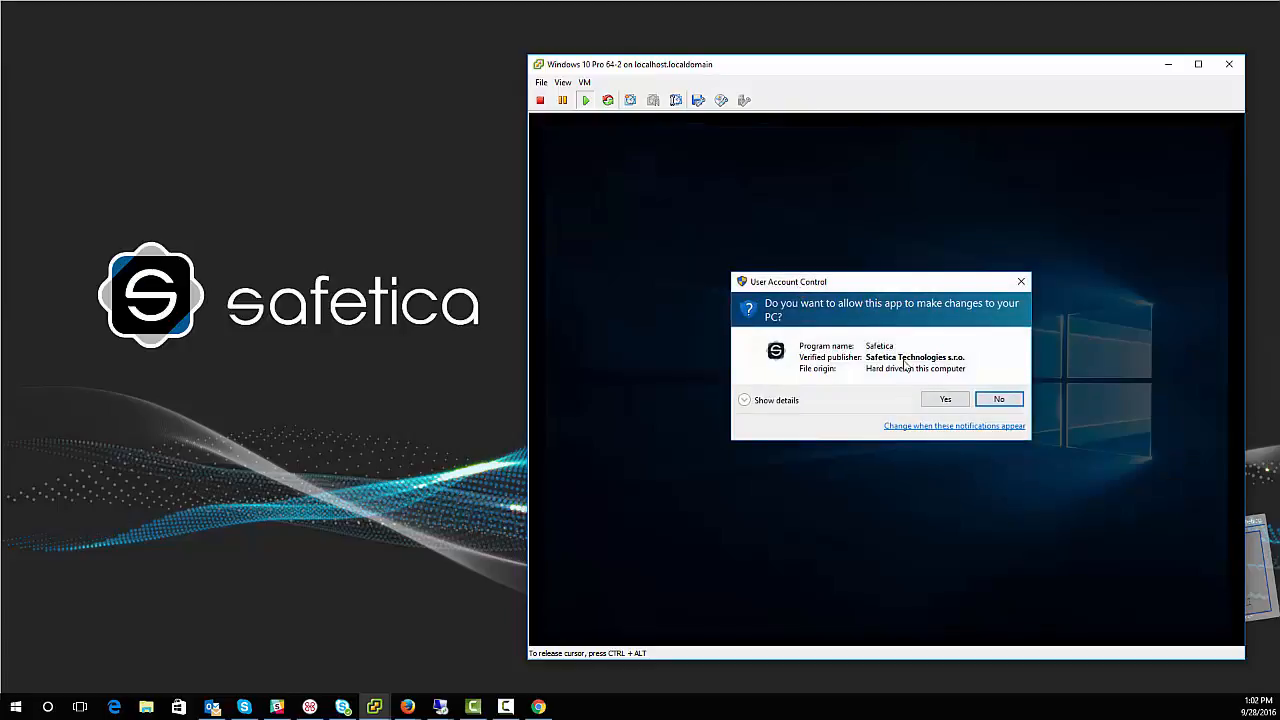
click(943, 397)
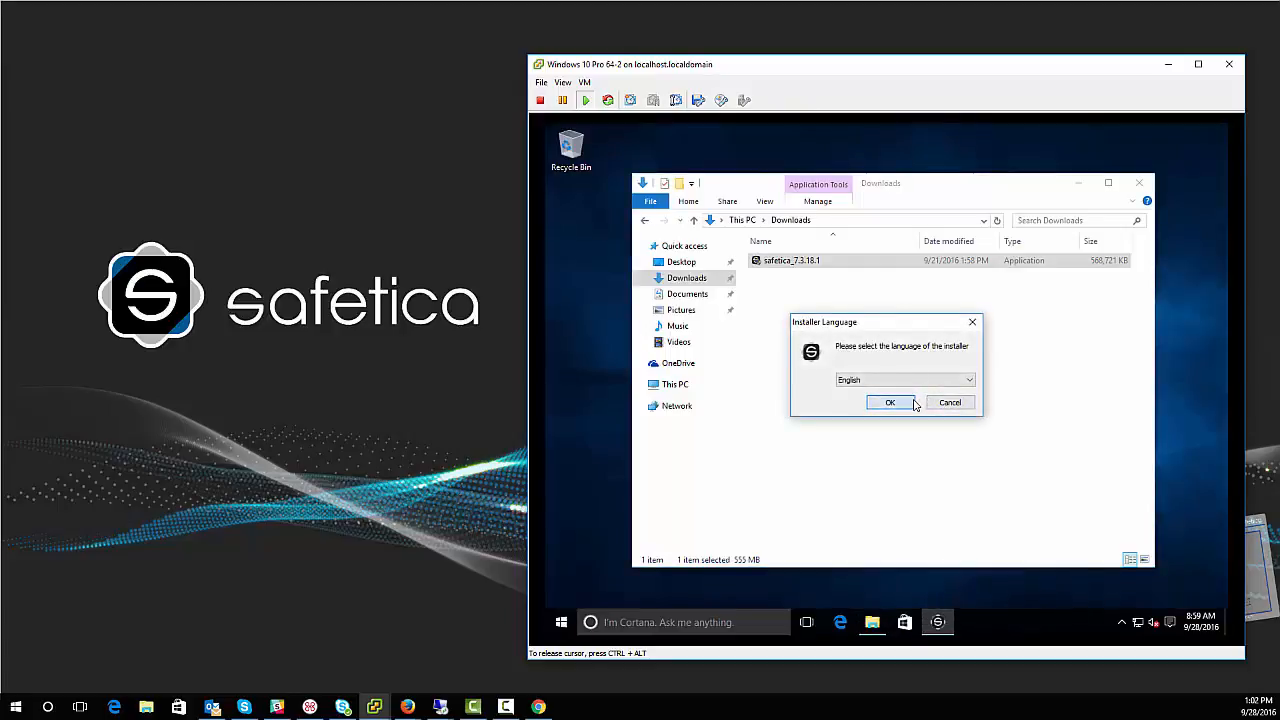
Step: Confirm English, choose automatic installation with MSSQL Express, and accept the license agreement
click(913, 404)
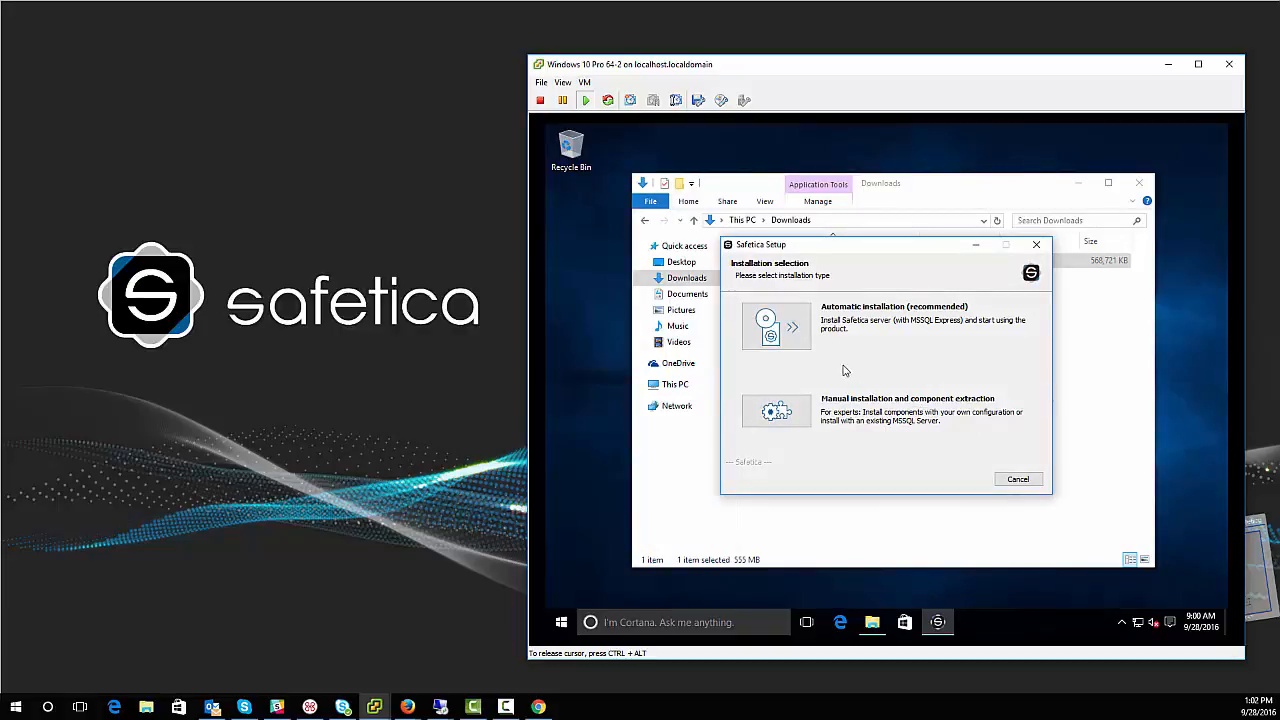
click(799, 344)
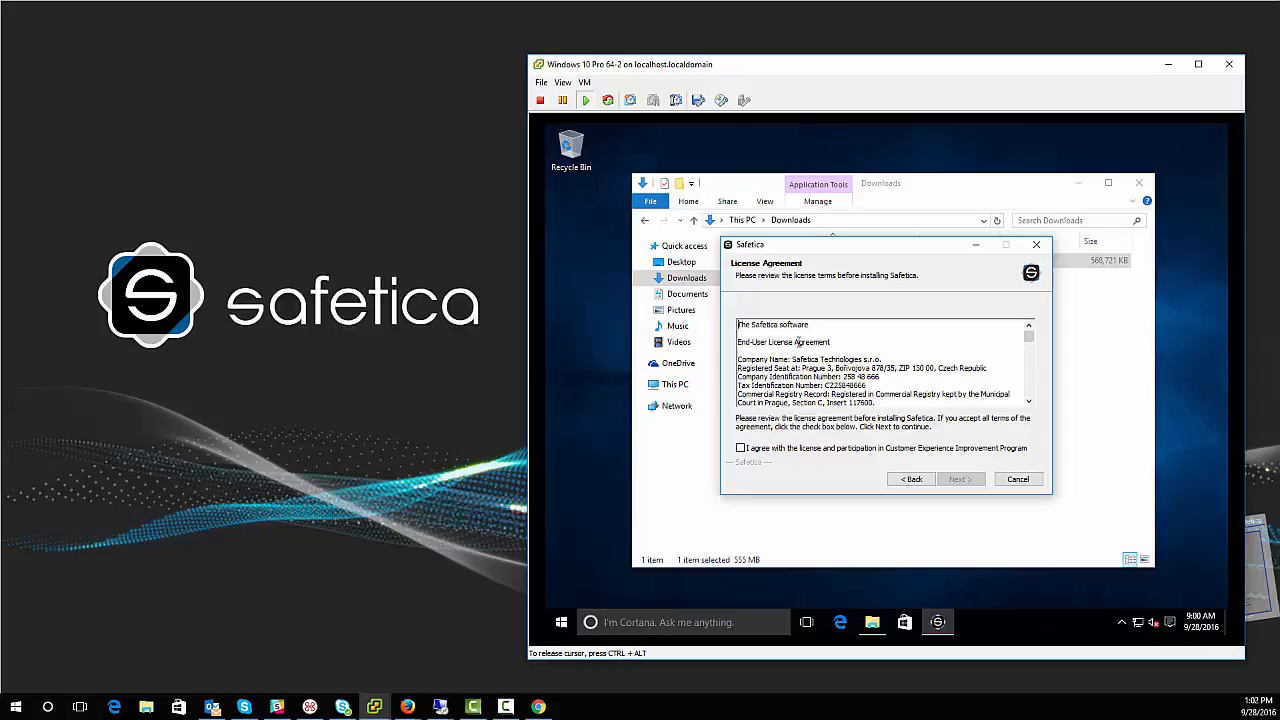
click(740, 448)
click(958, 479)
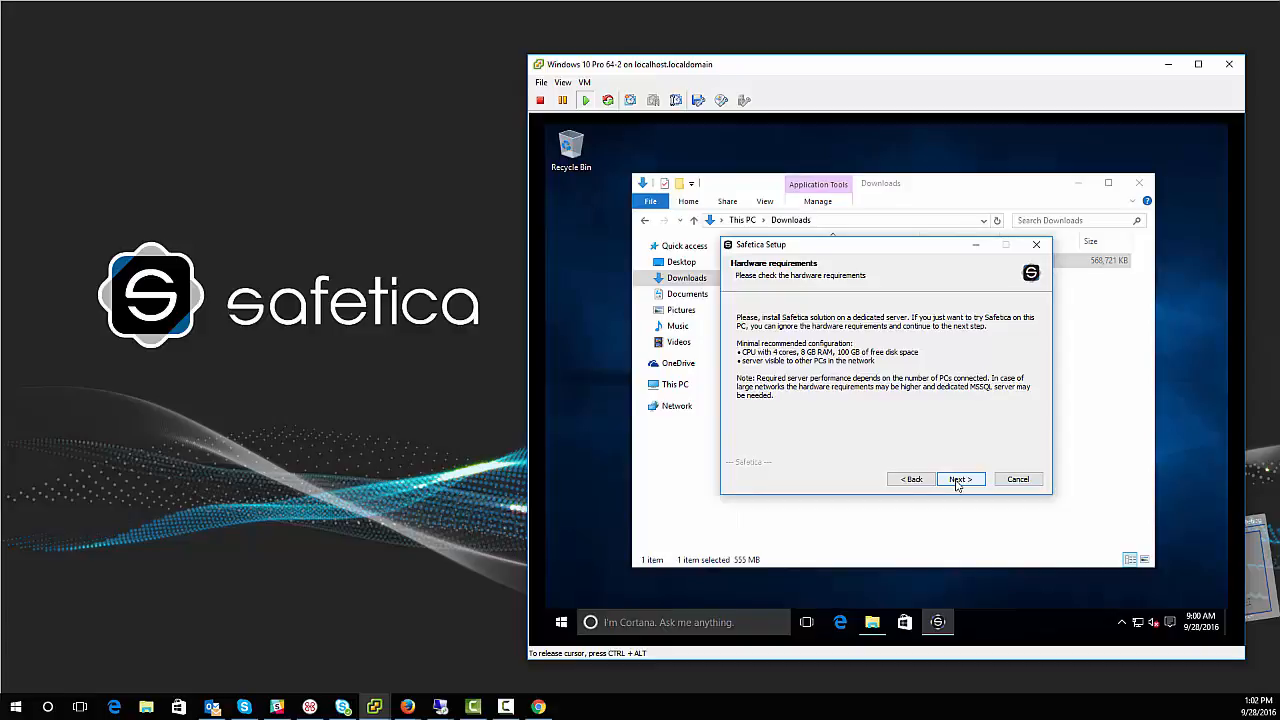
Step: Skip WebSafetica, accept the SQL Server 2012 SP2 Express licence, and start the installation
click(958, 480)
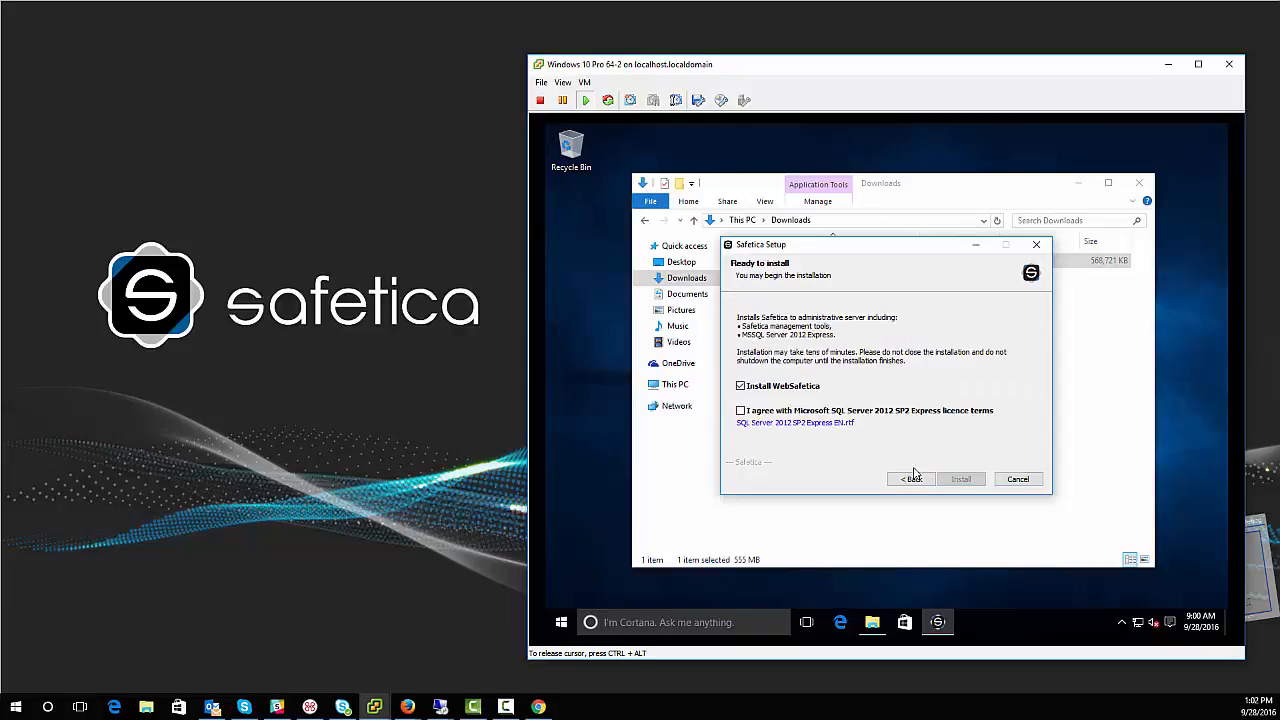
click(741, 386)
click(741, 411)
click(958, 481)
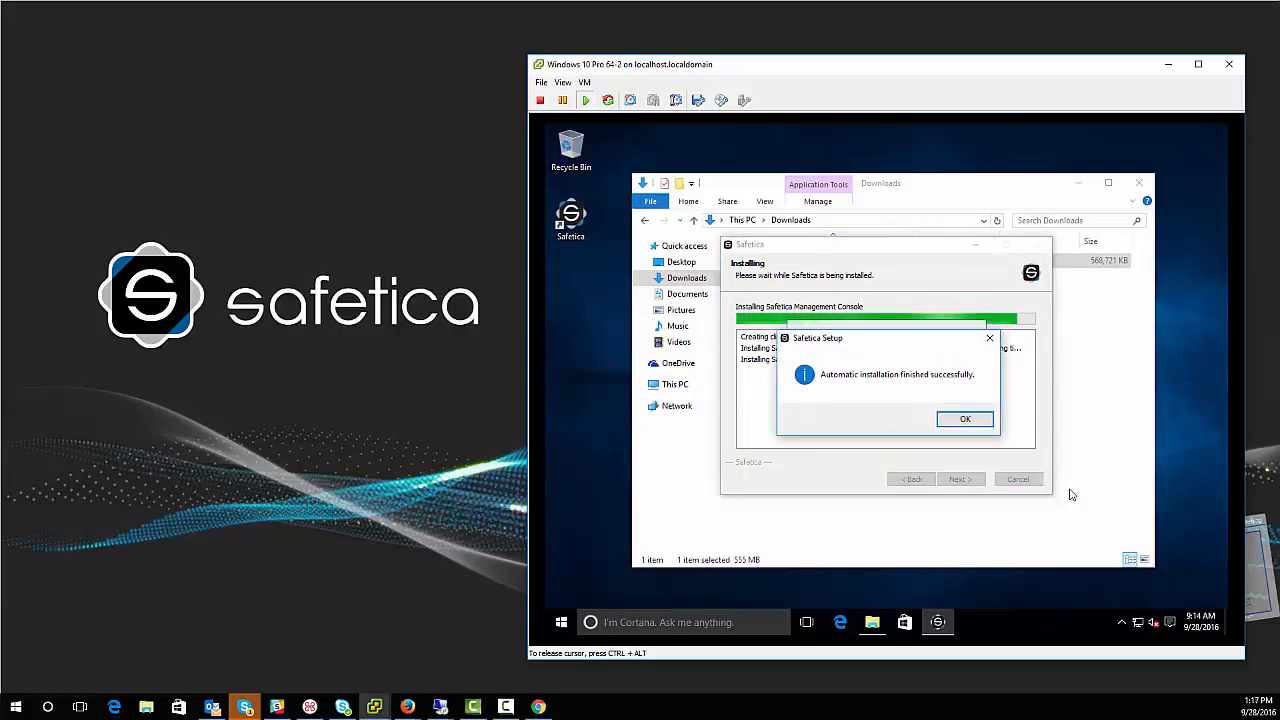
Step: Dismiss the installation success message and move the Safetica 7 window fully into view
click(962, 420)
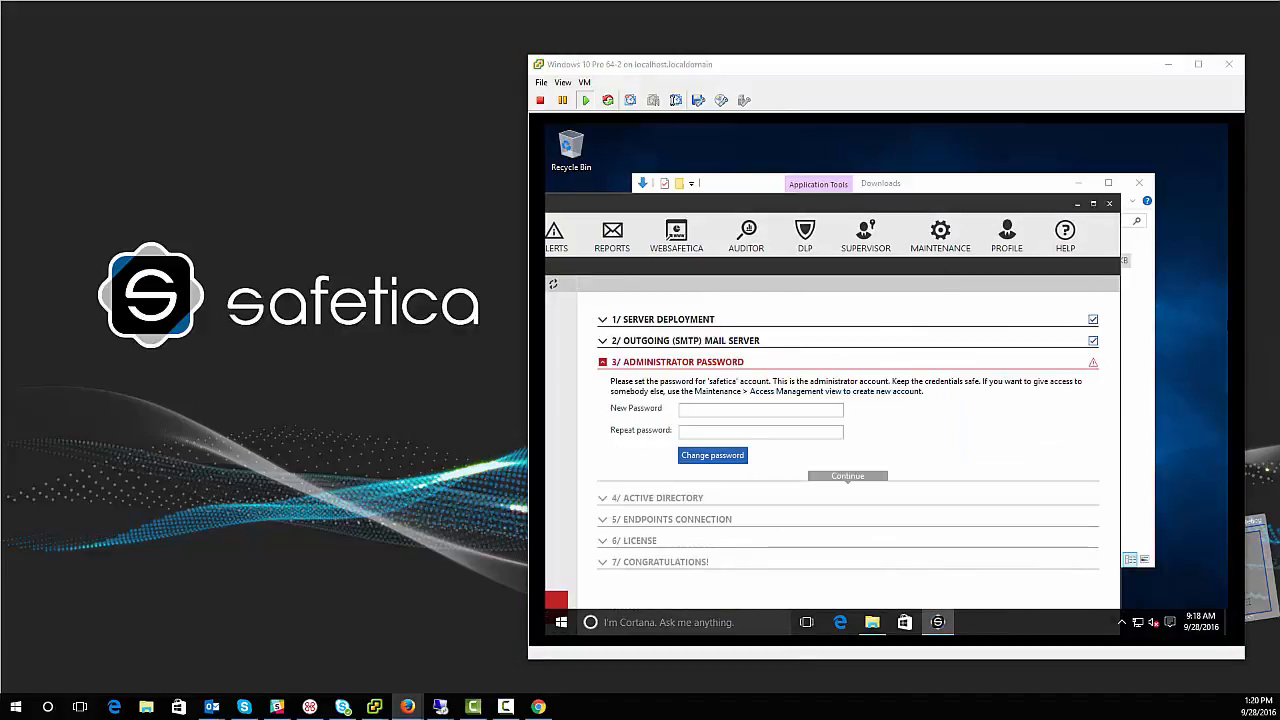
click(1179, 332)
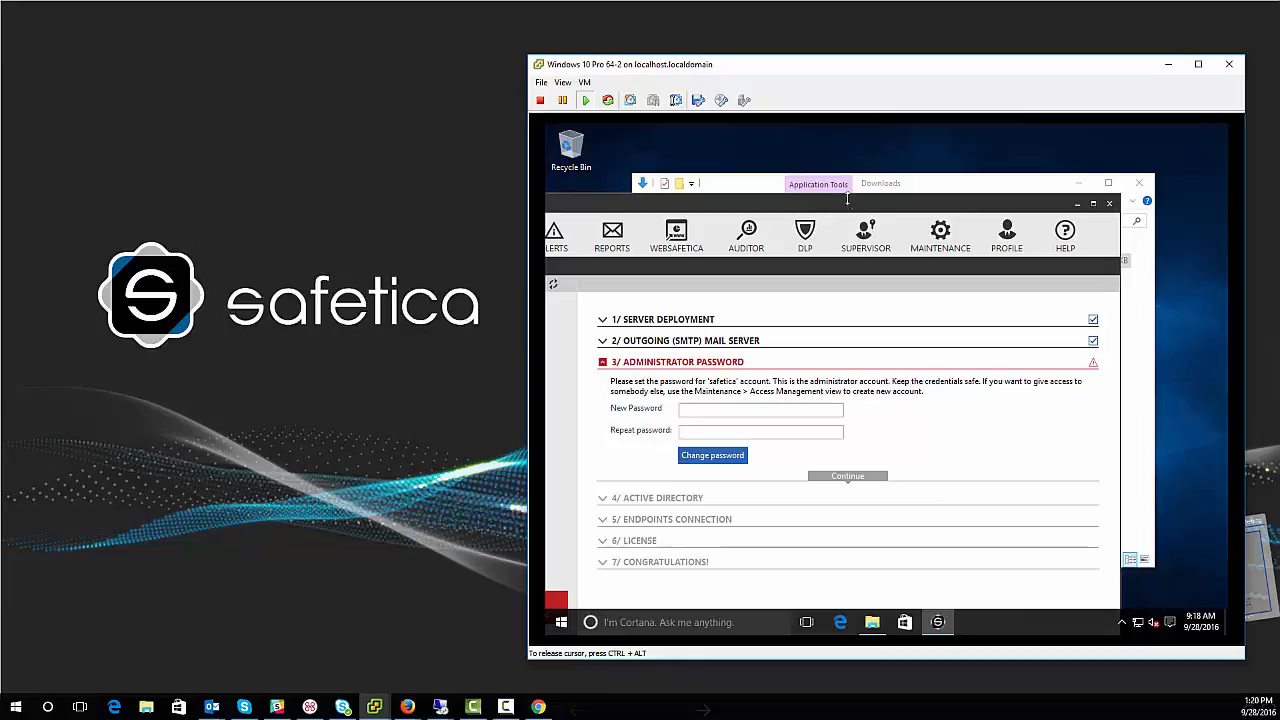
drag(837, 202, 943, 155)
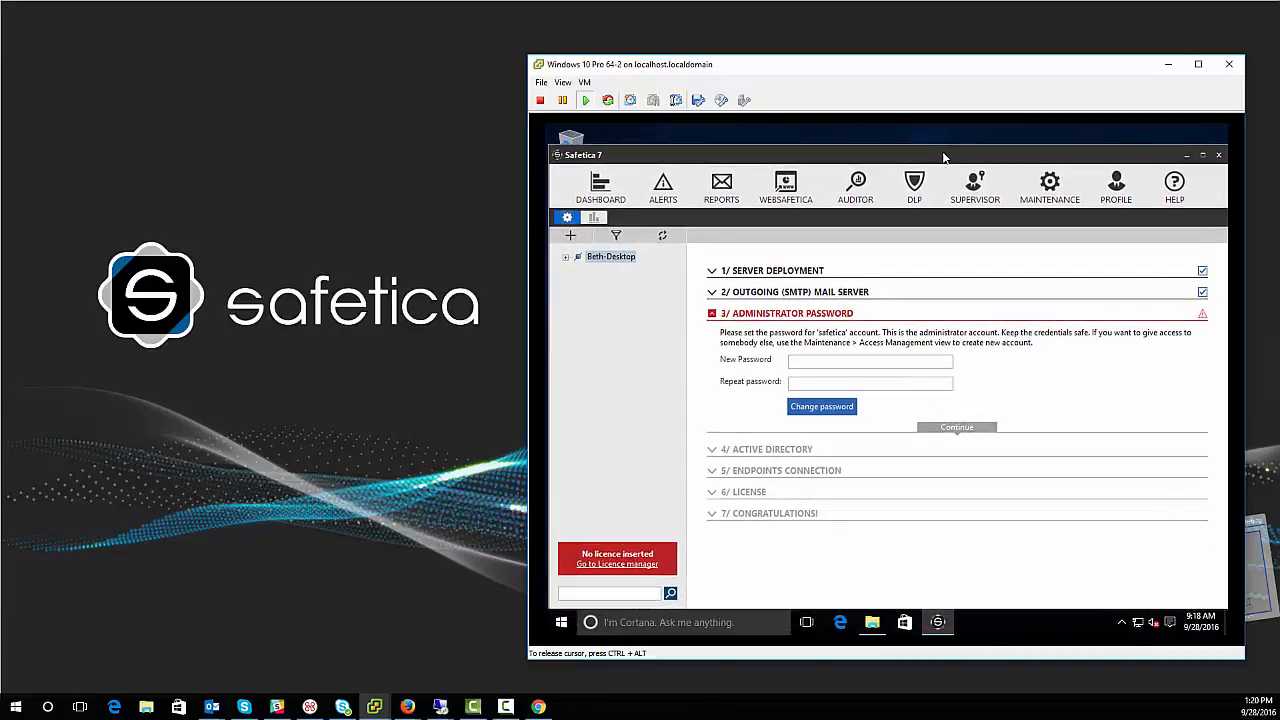
Step: Enter and confirm a new administrator password, apply it, and acknowledge the confirmation
click(867, 360)
text(safetica)
key(Tab)
text(safetica)
click(794, 414)
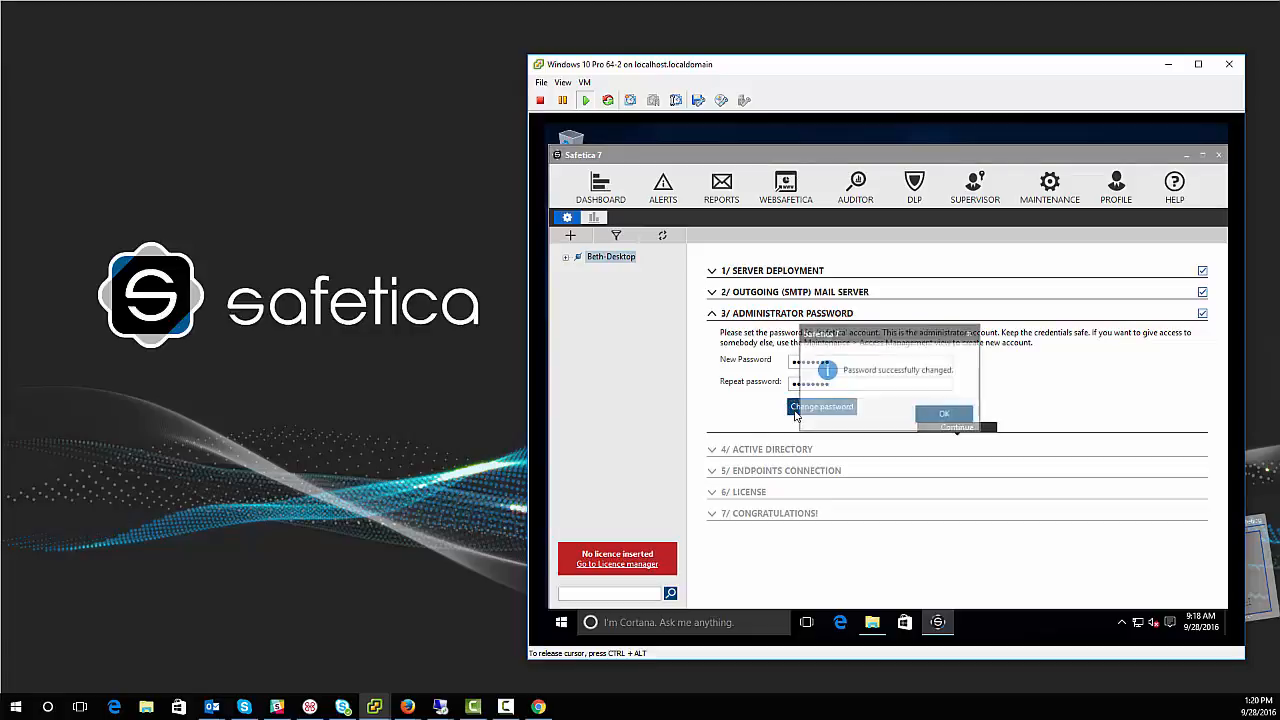
click(934, 419)
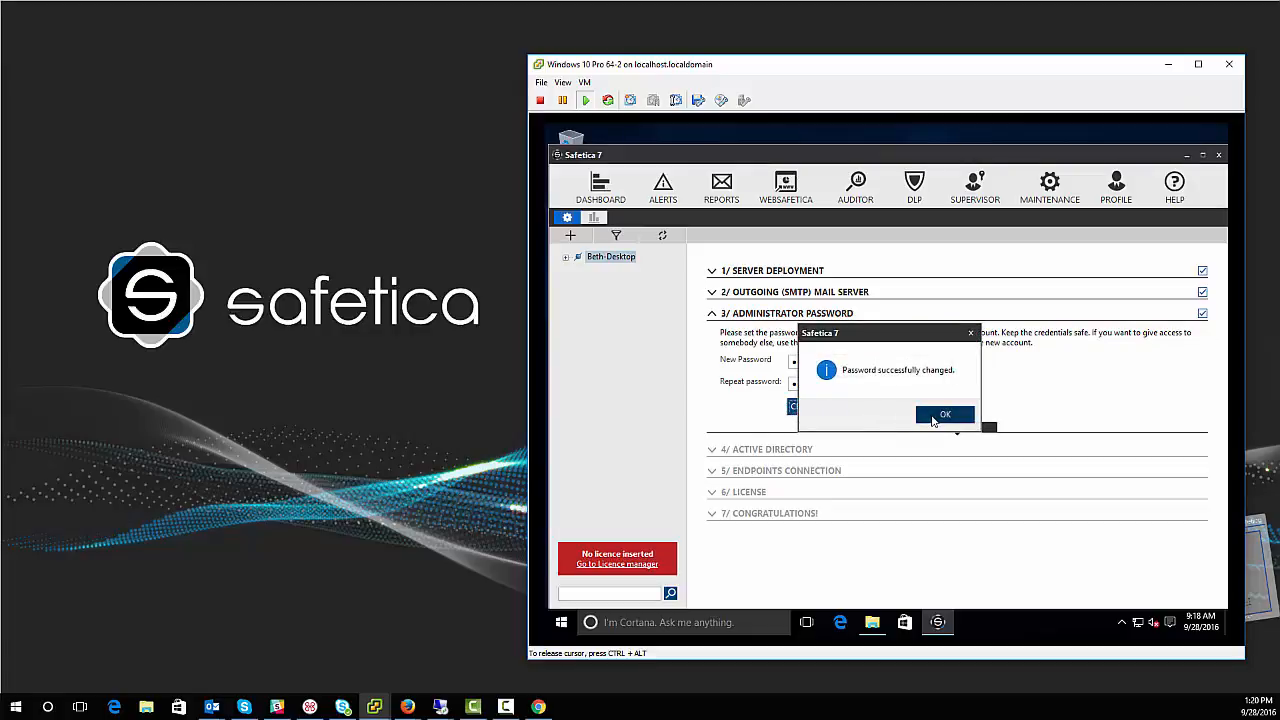
click(949, 428)
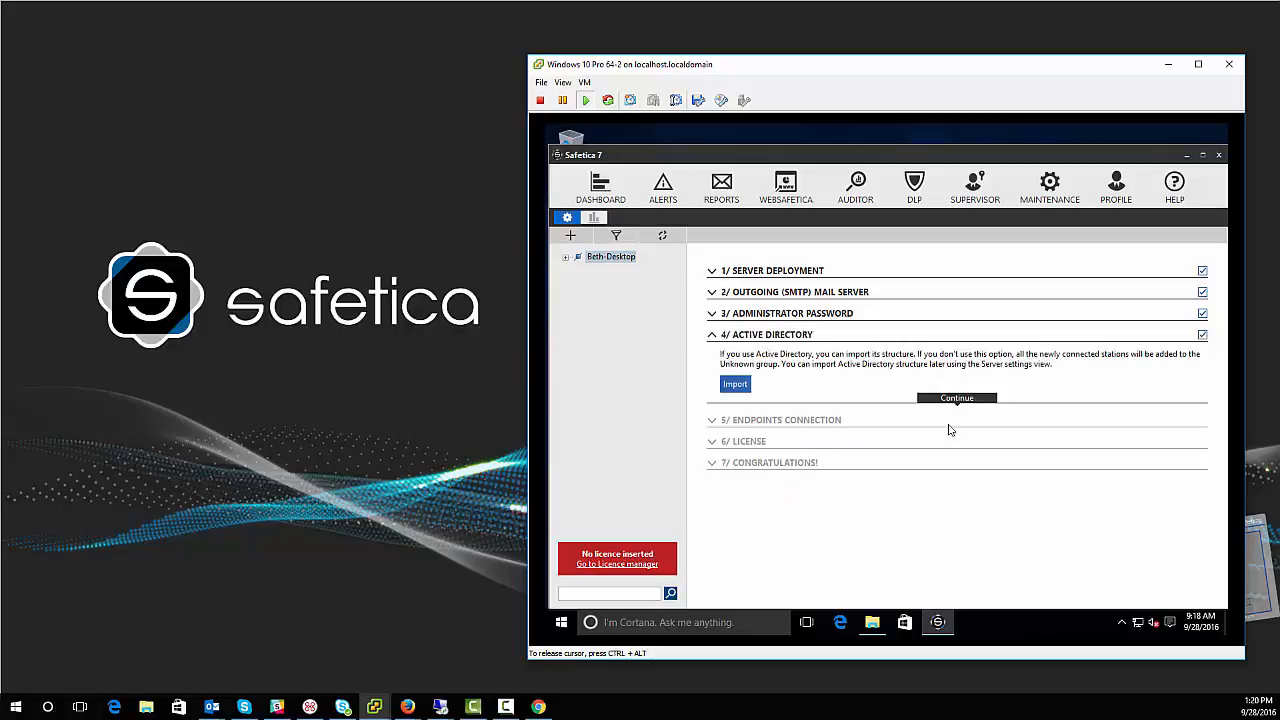
Step: Cancel the Active Directory import and scroll through the empty Endpoints Connection list
click(744, 389)
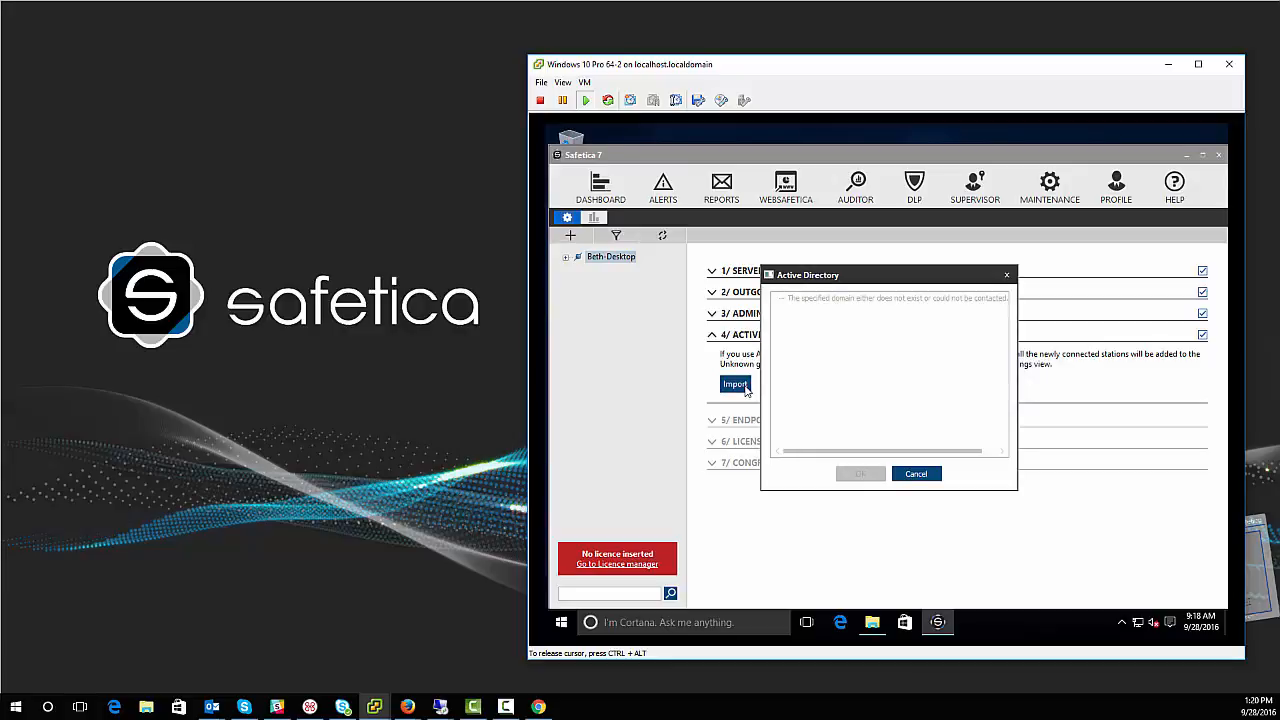
click(912, 474)
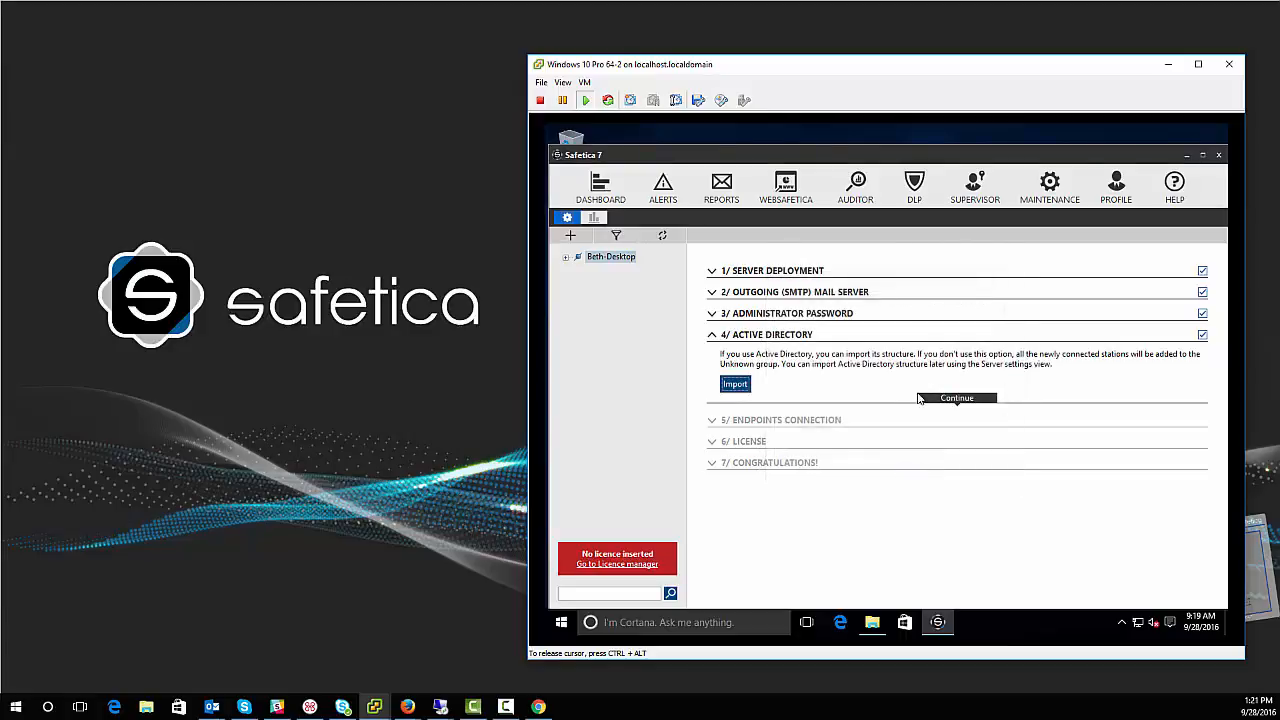
click(957, 399)
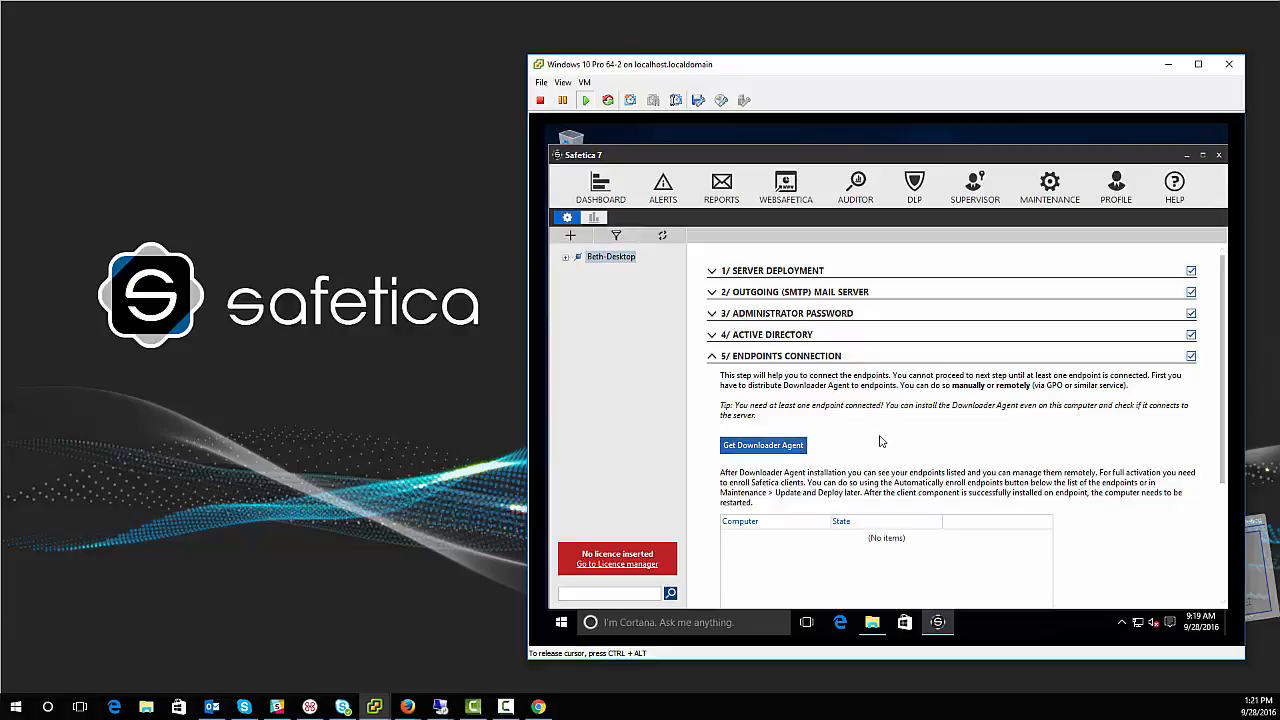
scroll(880, 441, down, 2)
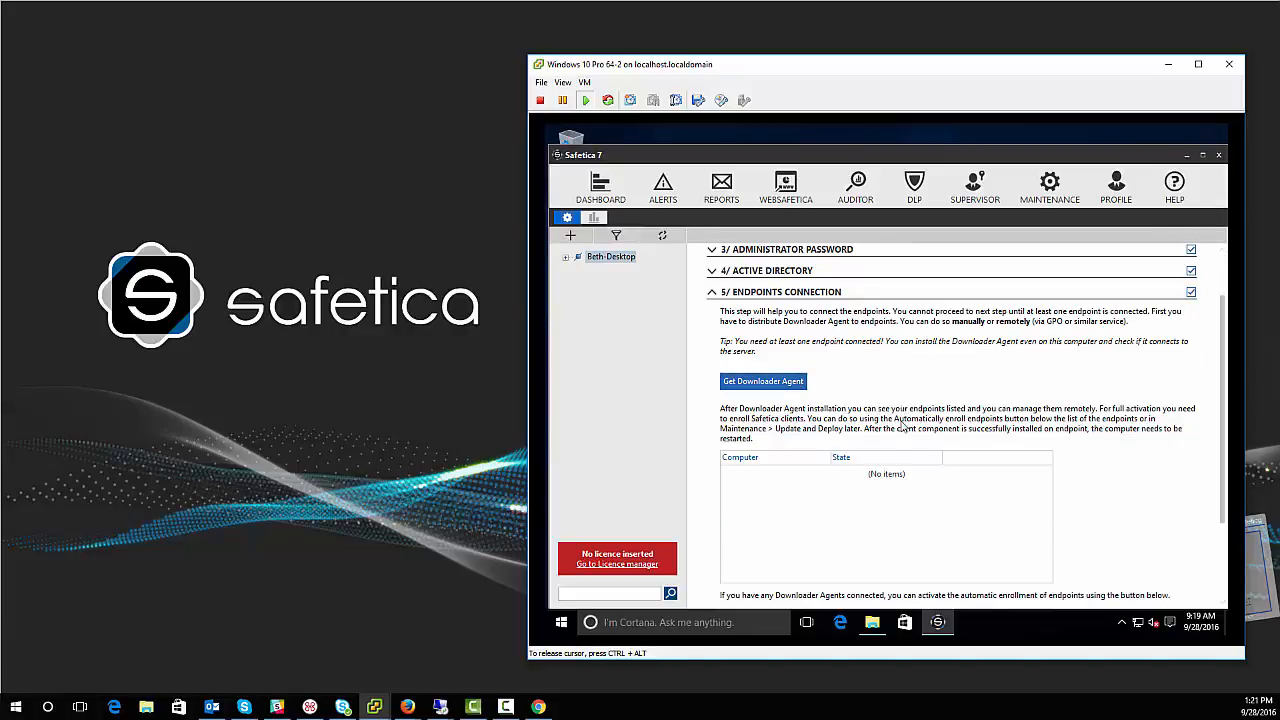
scroll(902, 425, down, 3)
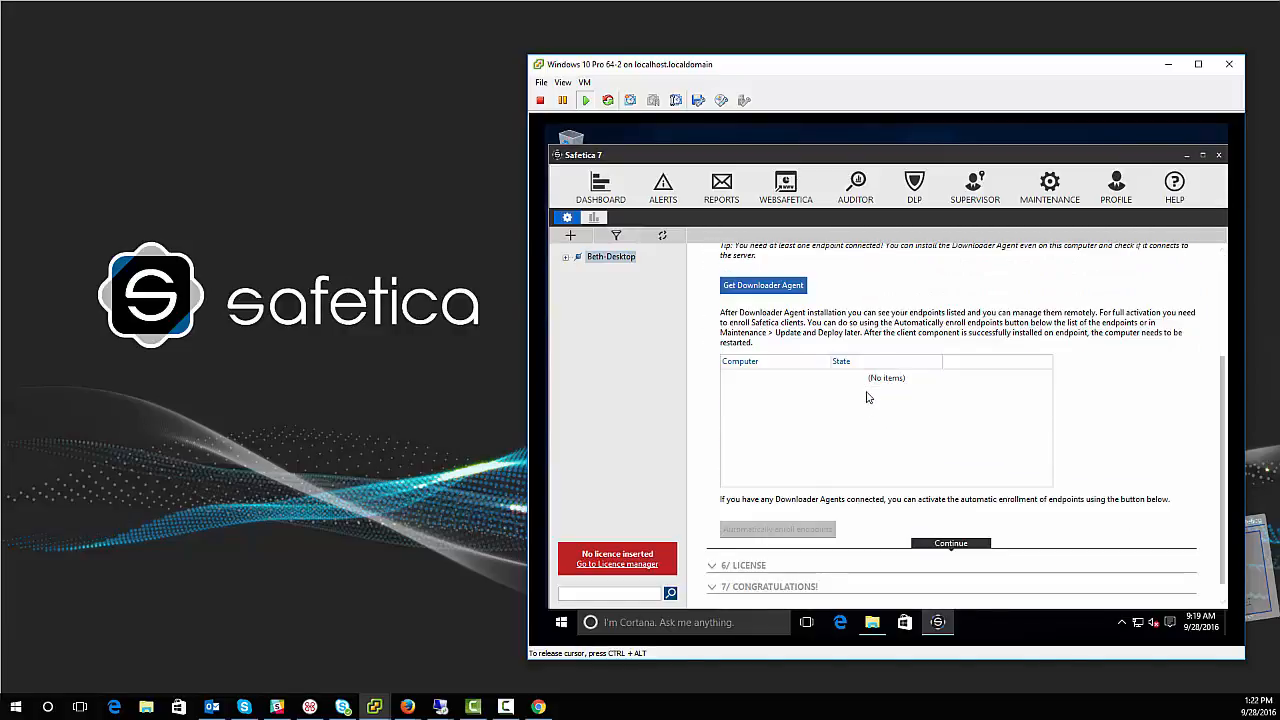
scroll(868, 397, down, 1)
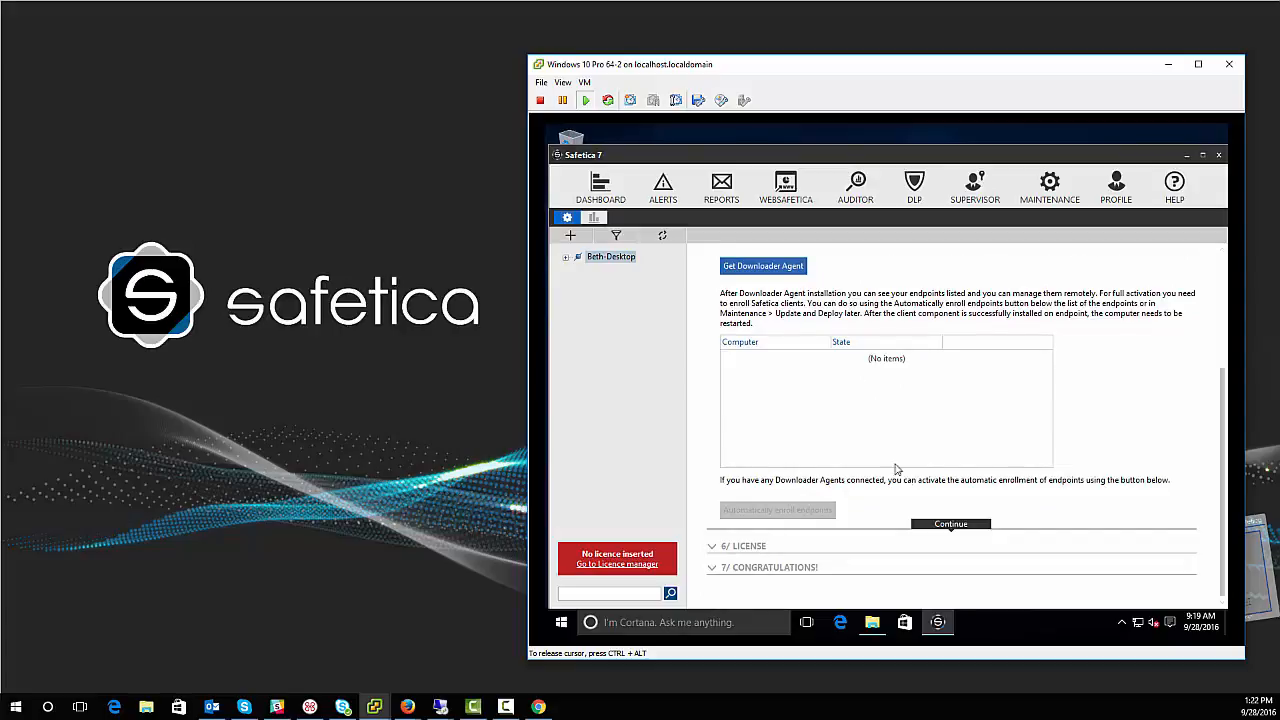
Step: Enter and submit a valid license number, then continue to the Congratulations step
click(951, 524)
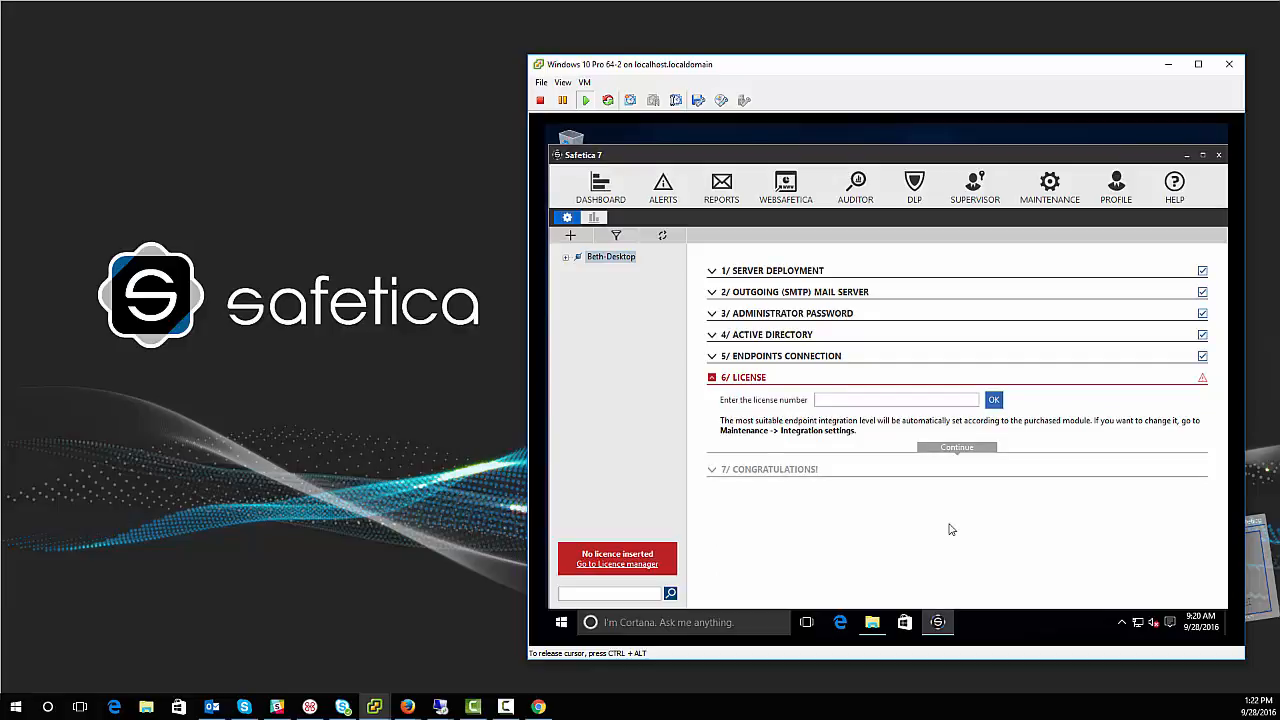
click(895, 399)
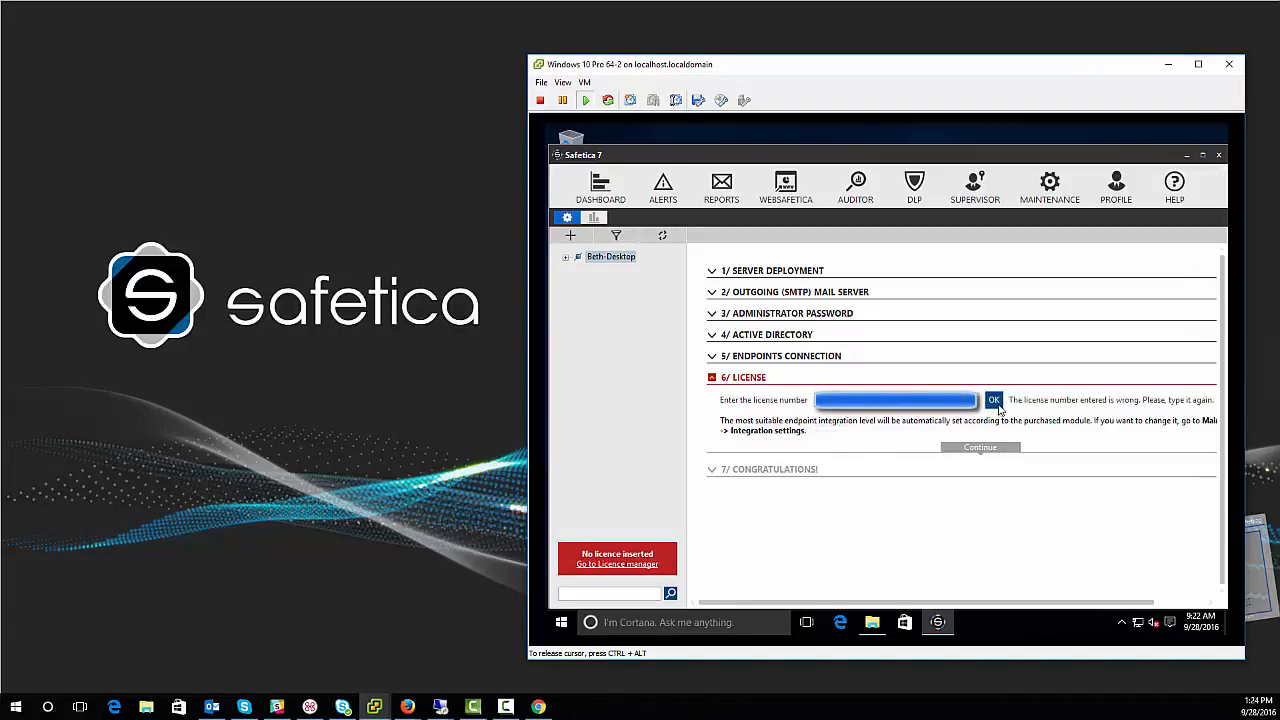
click(997, 404)
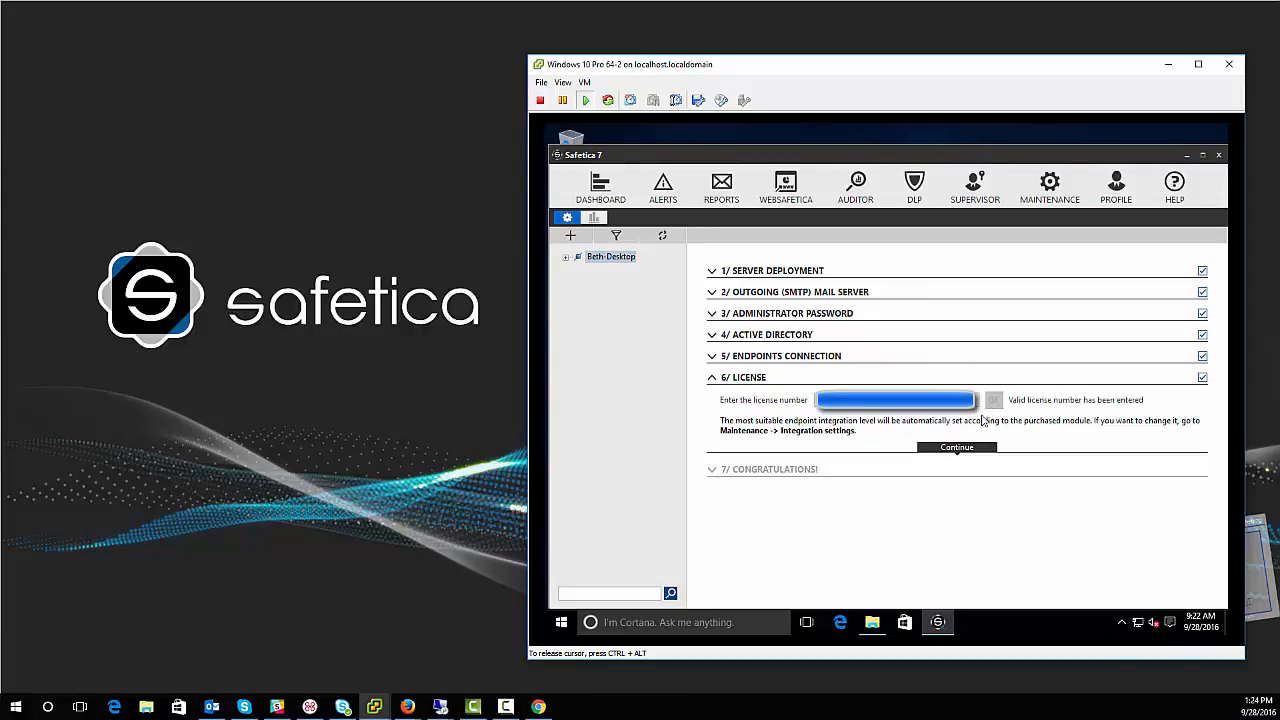
click(957, 448)
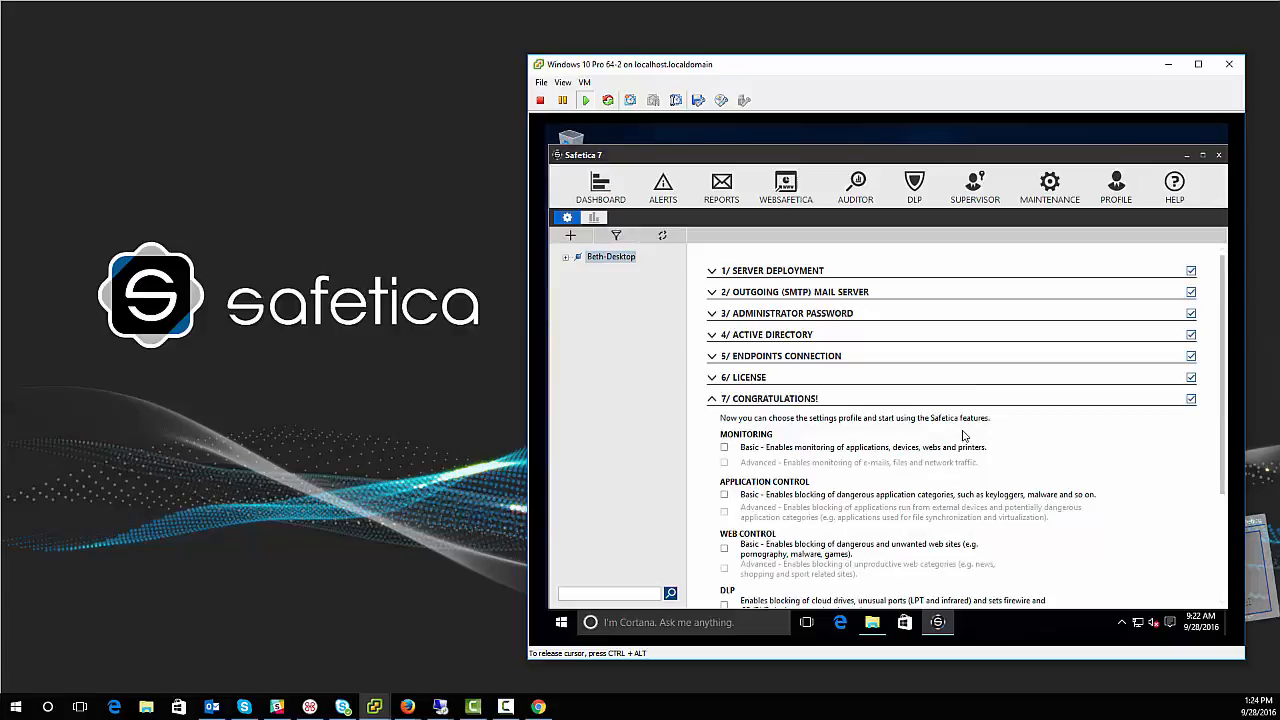
Step: Enable Basic Monitoring, Web Control and Application Control, start protection, and expand the computer node
scroll(963, 436, down, 4)
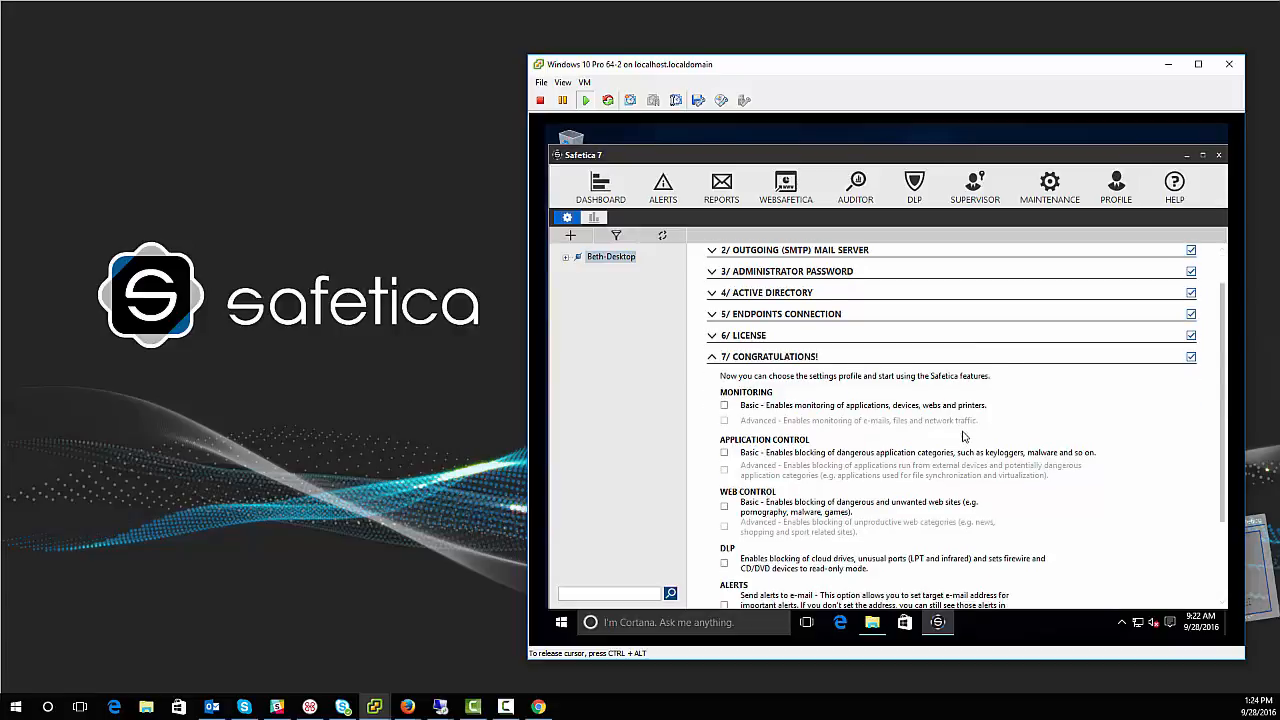
scroll(963, 436, down, 3)
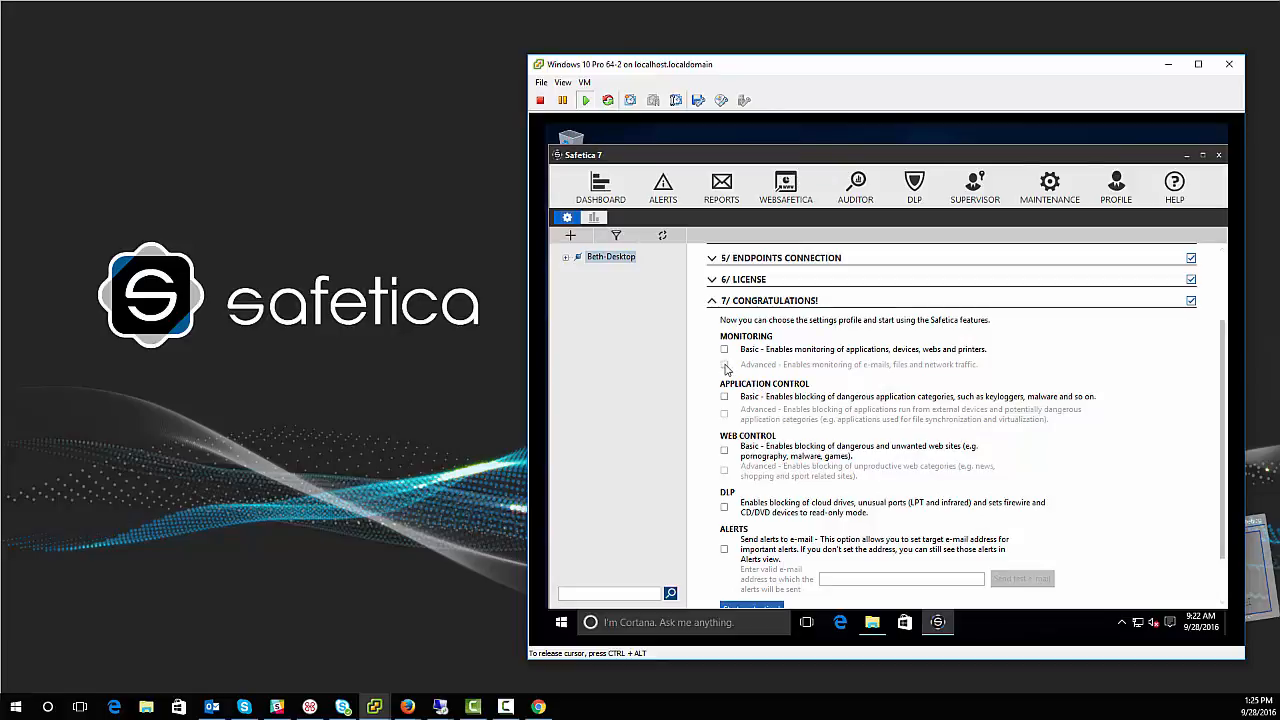
scroll(804, 418, down, 1)
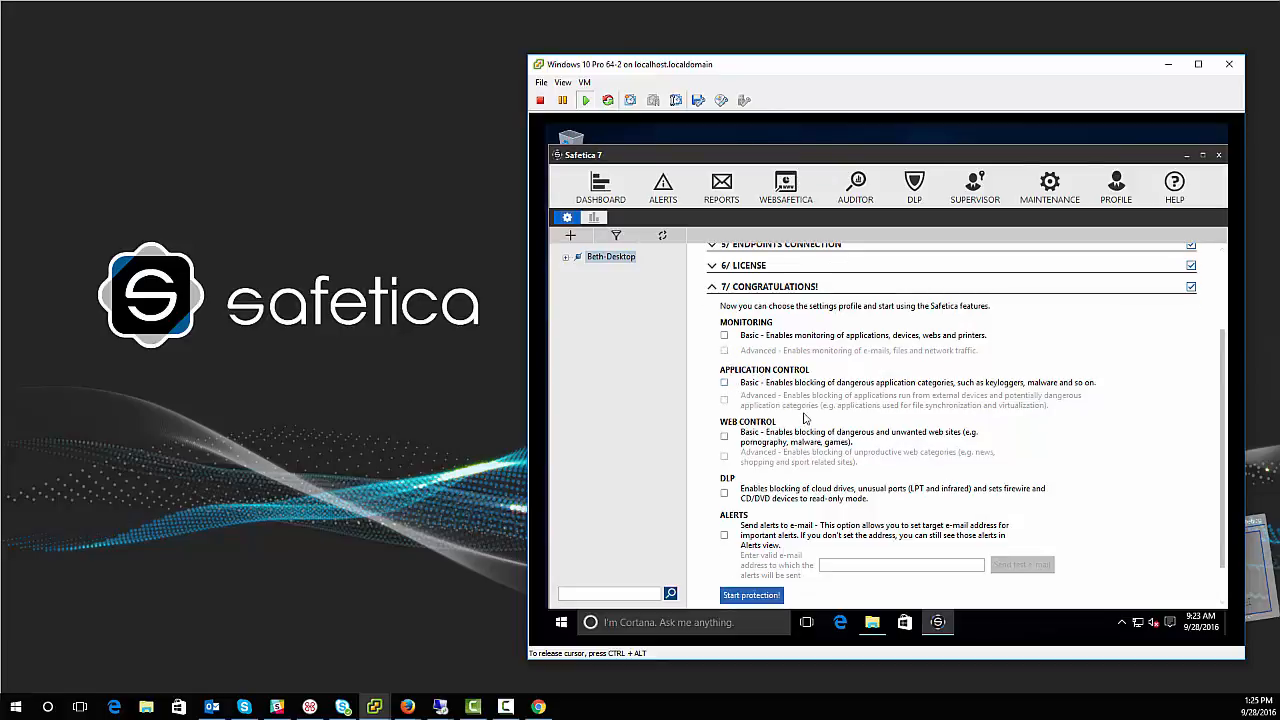
click(725, 337)
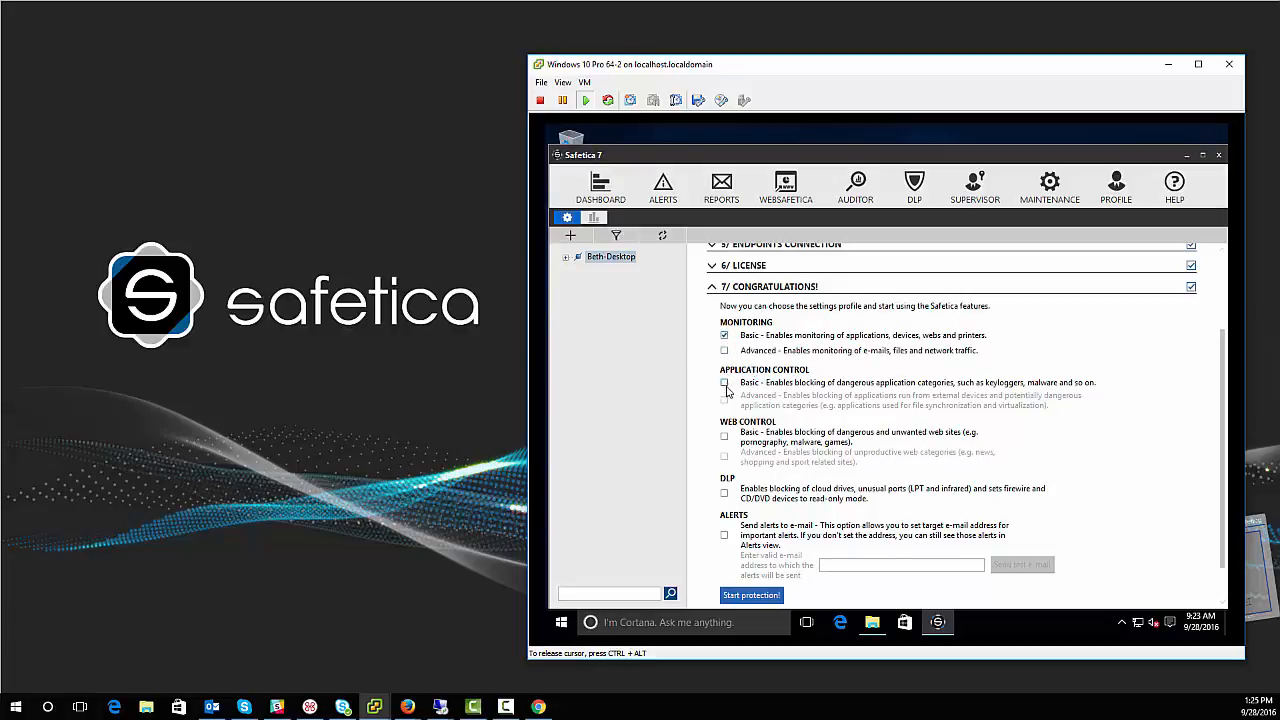
click(726, 438)
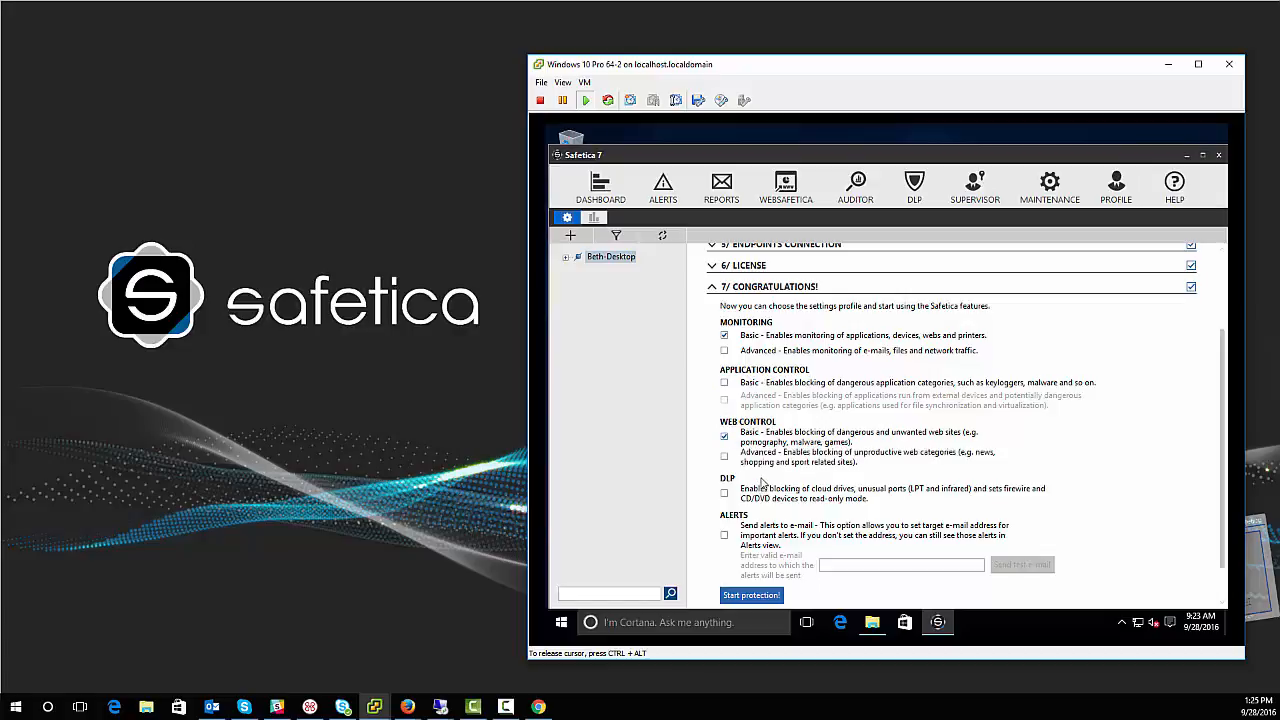
click(724, 383)
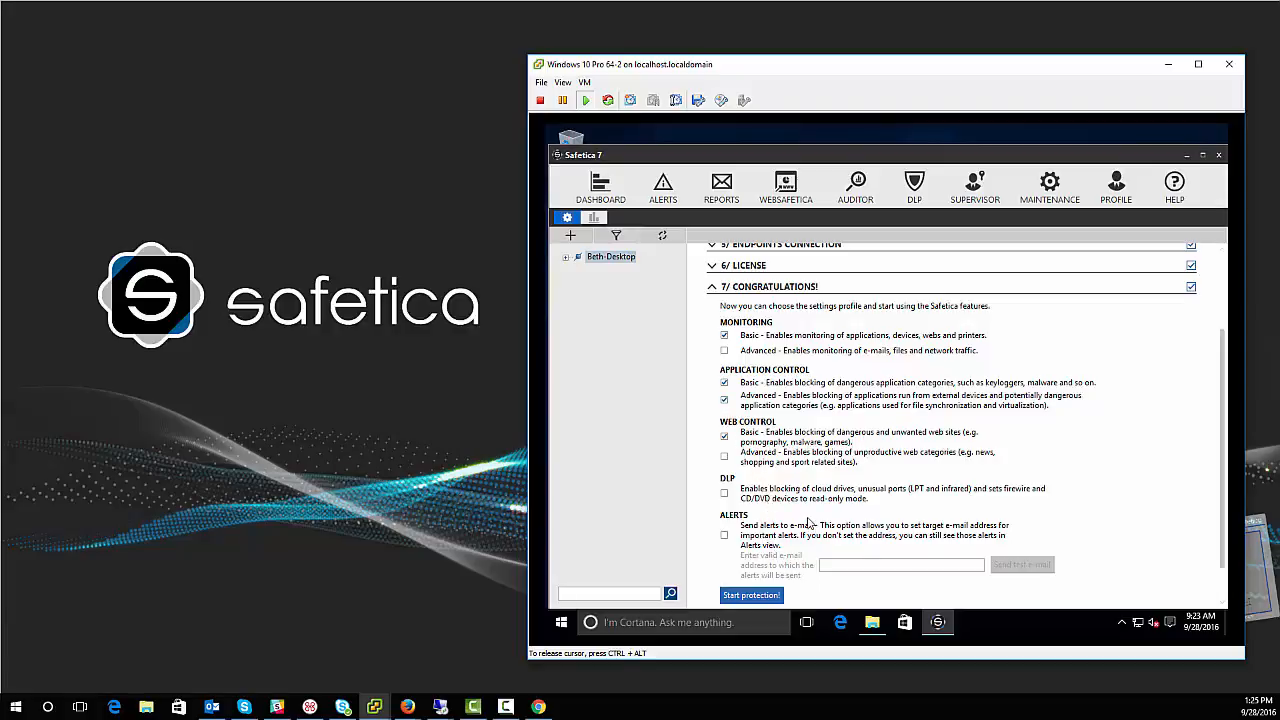
click(752, 595)
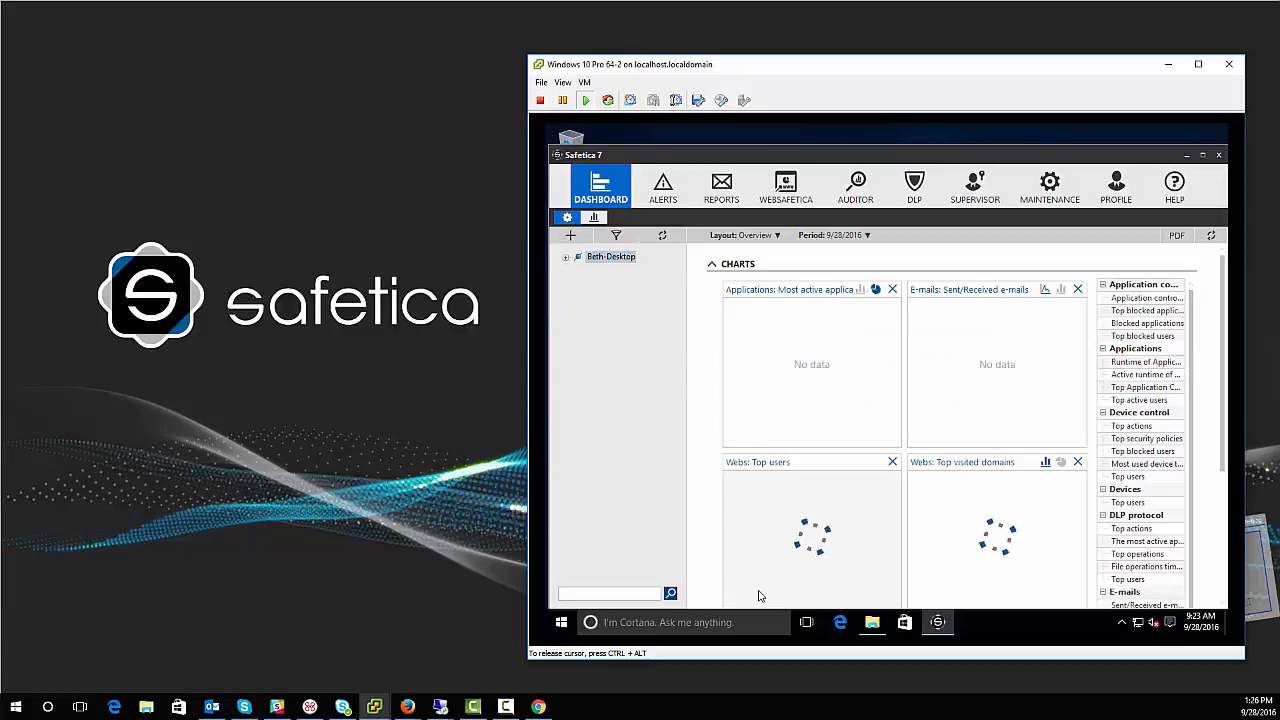
click(565, 258)
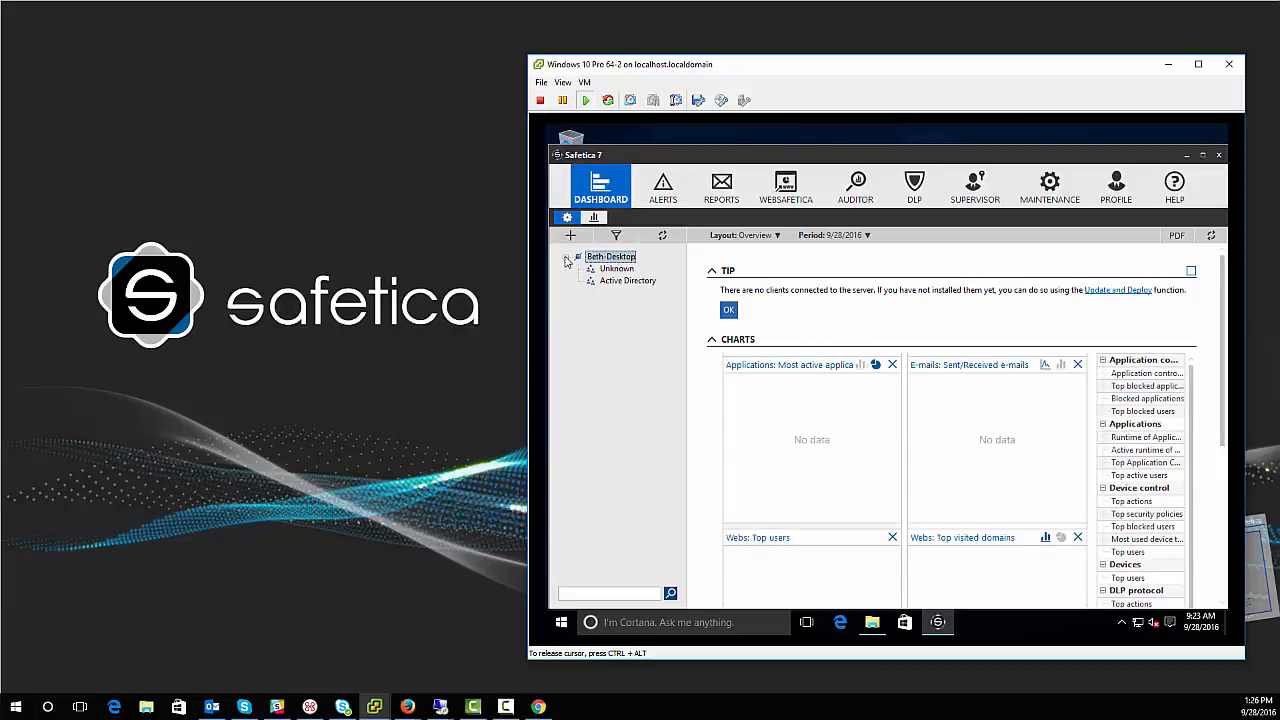